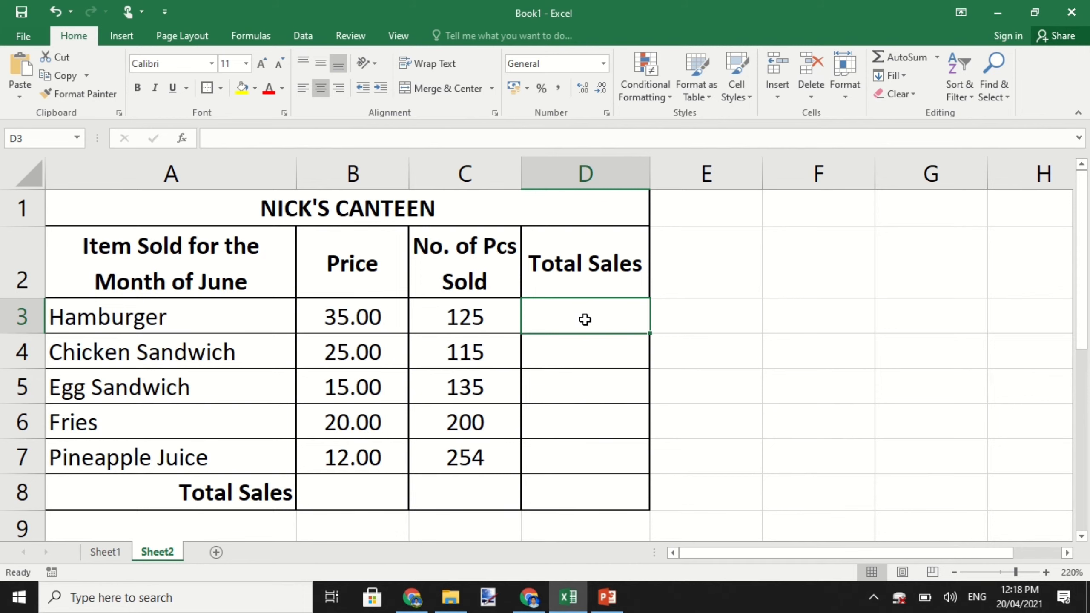
- Calculate the Hamburger's total sales in cell D3 with the formula =PRODUCT(B3:C3)
type("=")
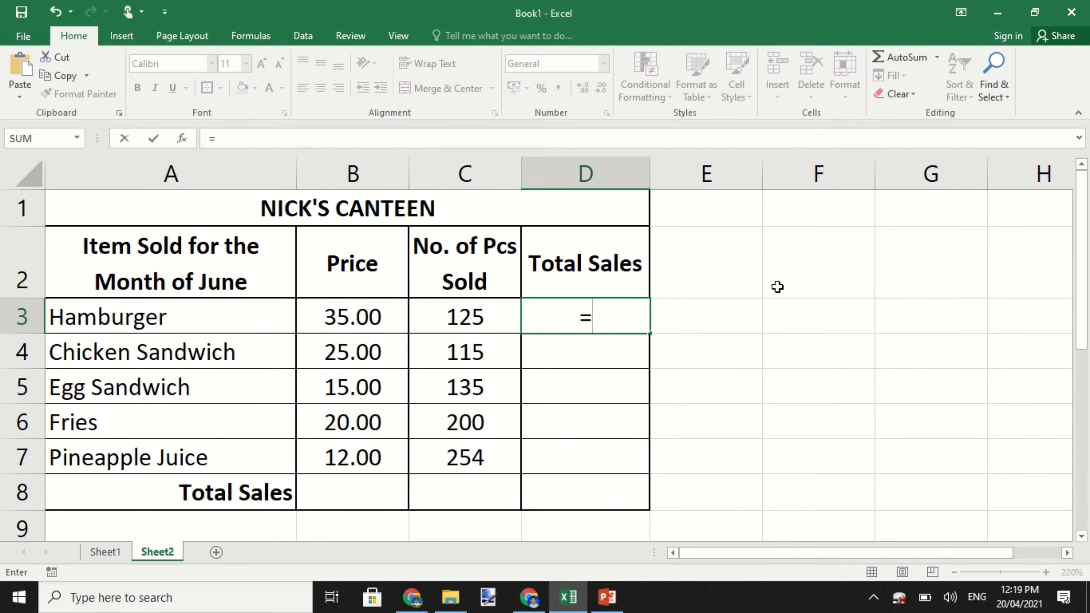
type("PRODU")
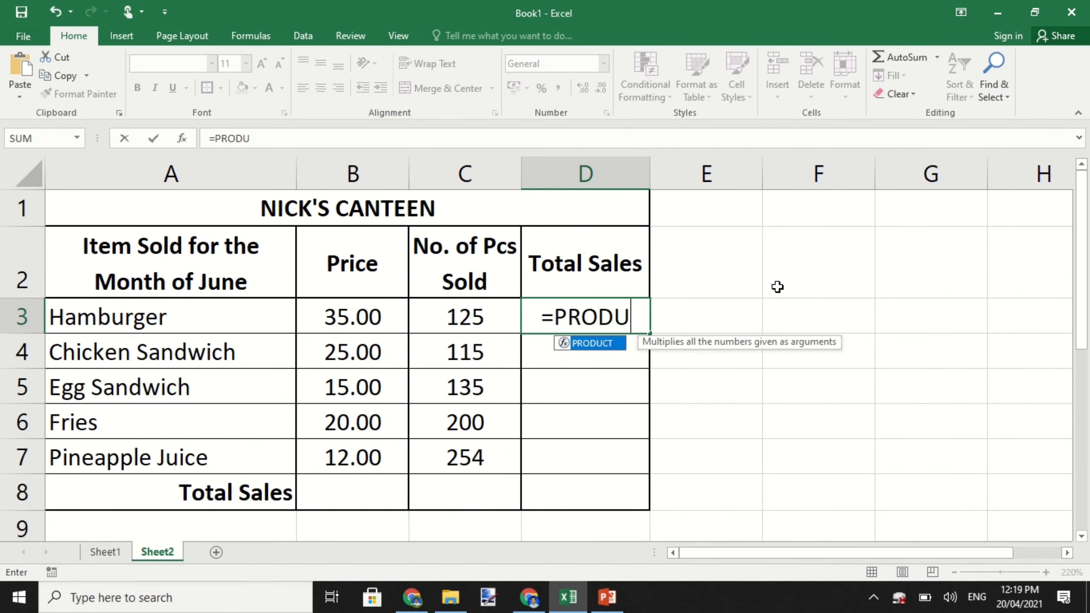
type("CT")
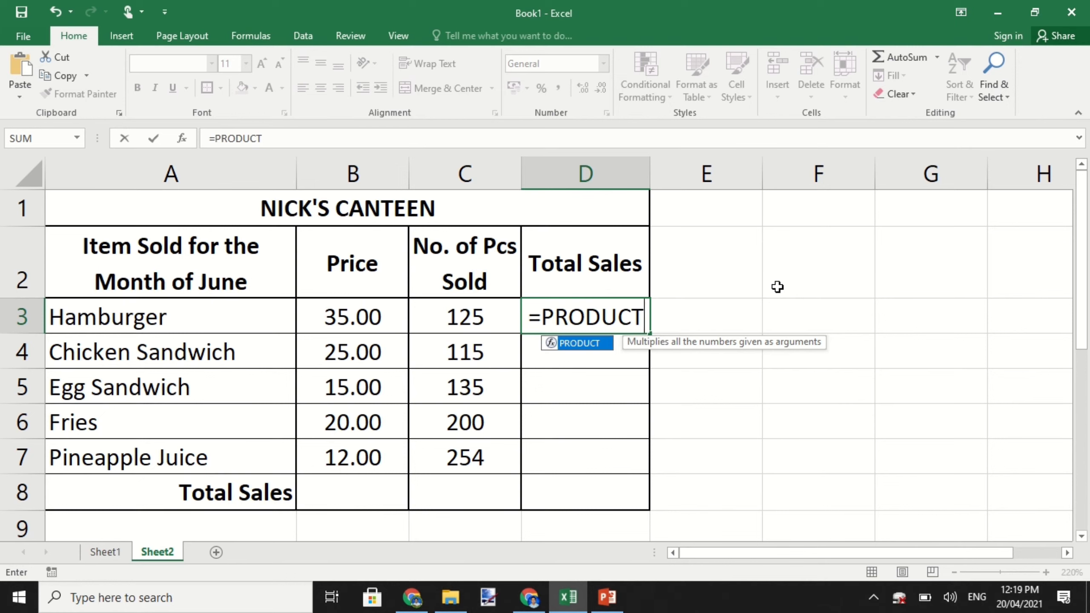
type("(")
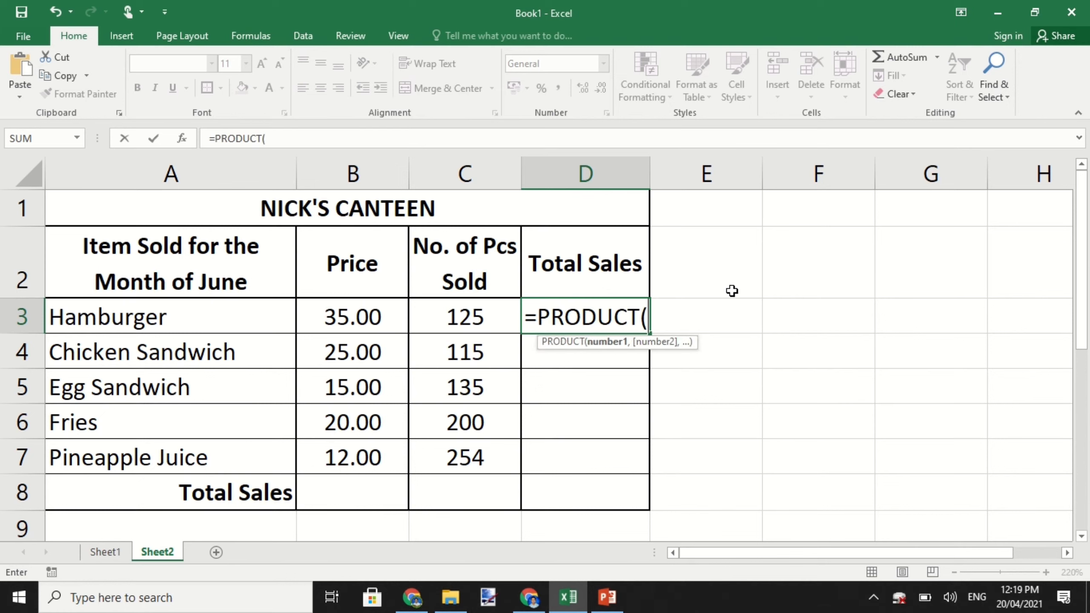
left_click(343, 315)
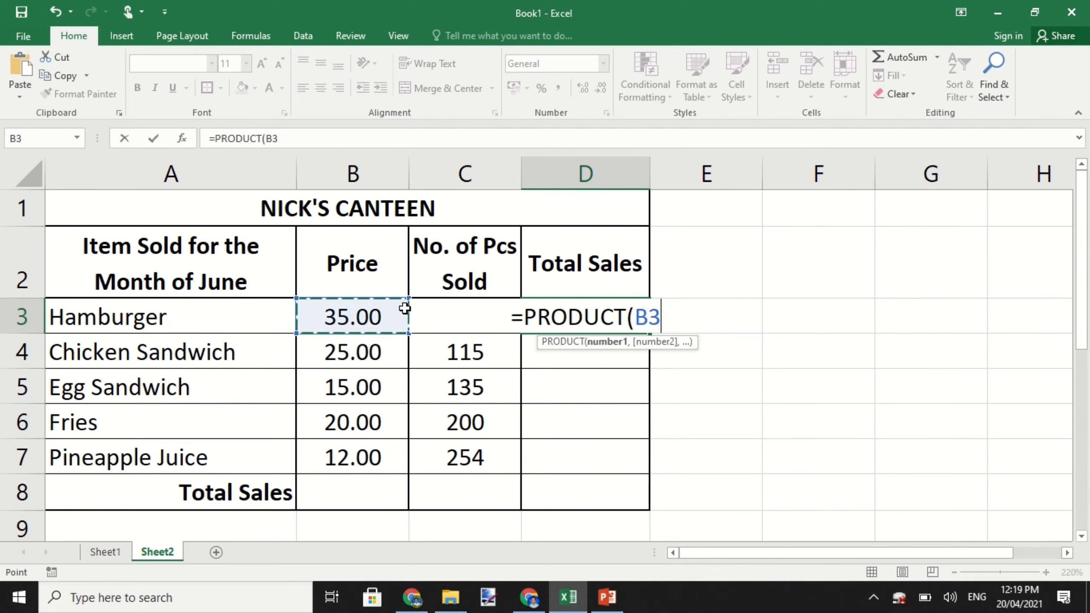
left_click_drag(405, 309, 425, 309)
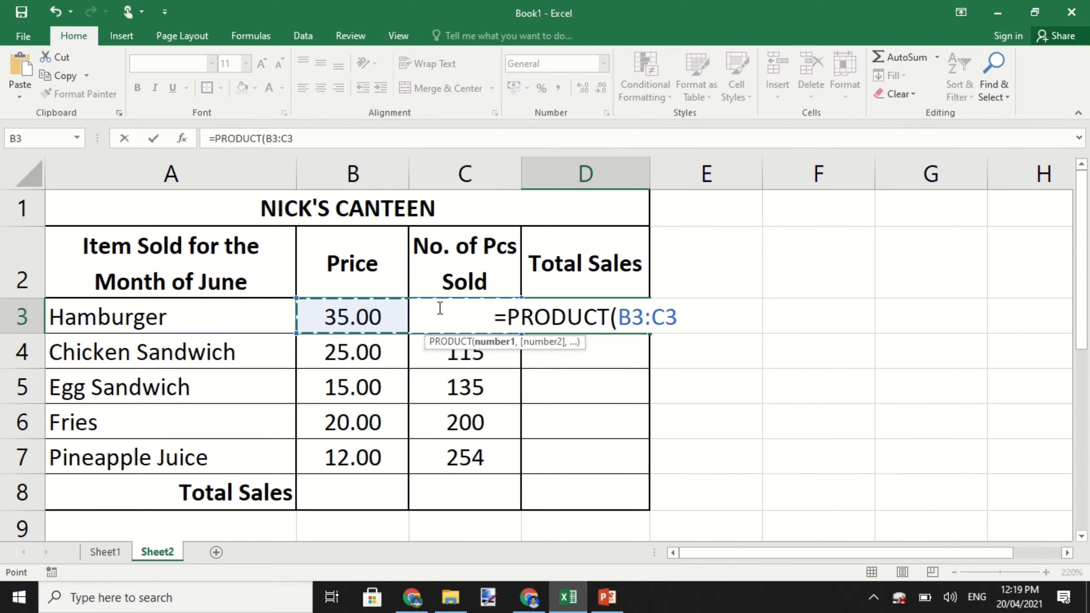
type(")")
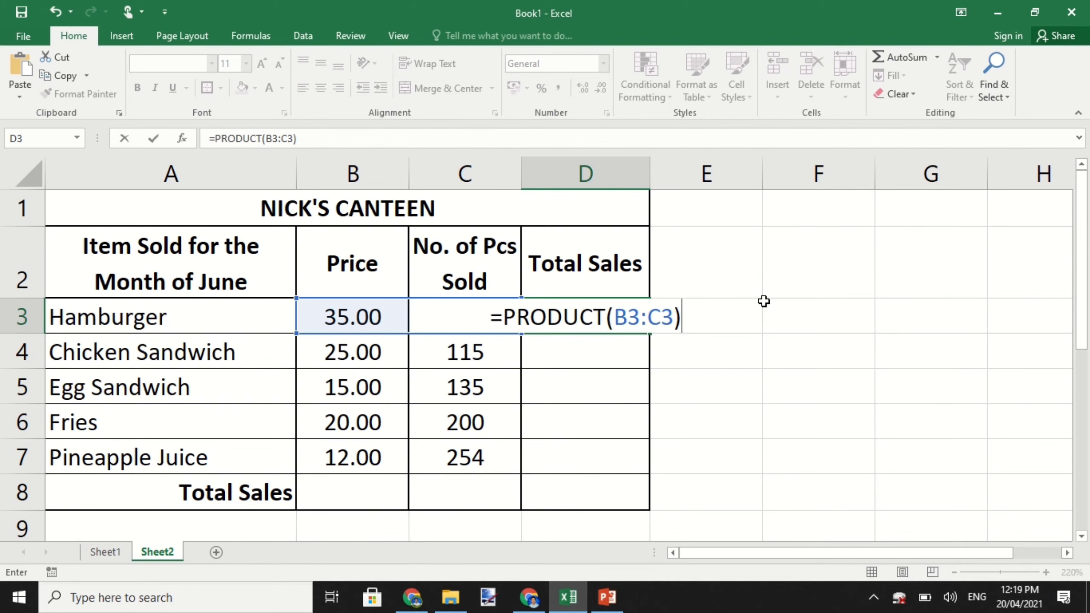
key("Return")
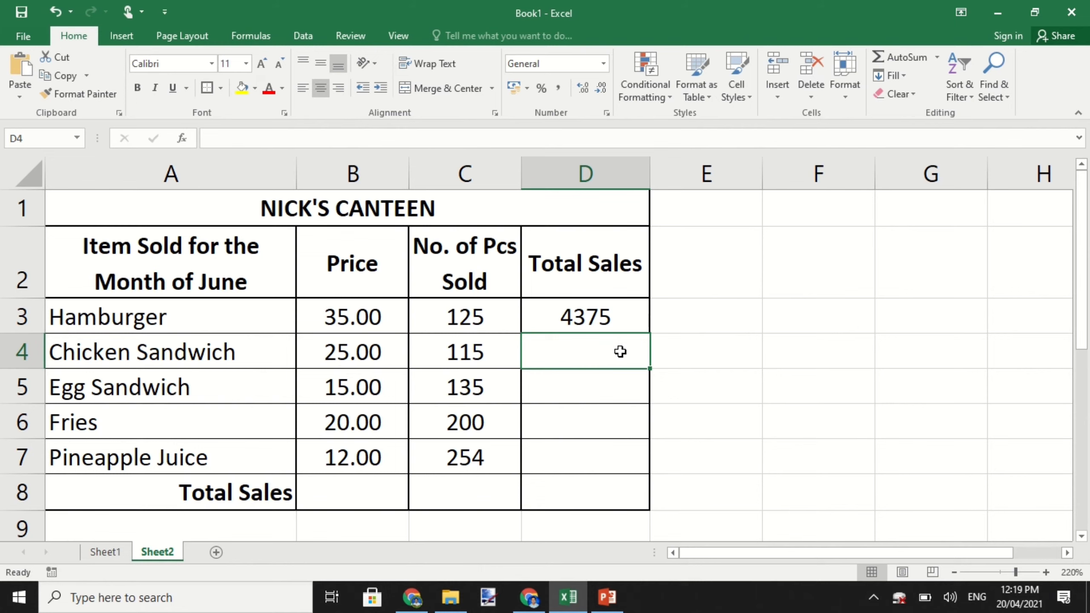
- Calculate the Chicken Sandwich's total sales in cell D4 with the multiplication formula =B4*C4
left_click(570, 388)
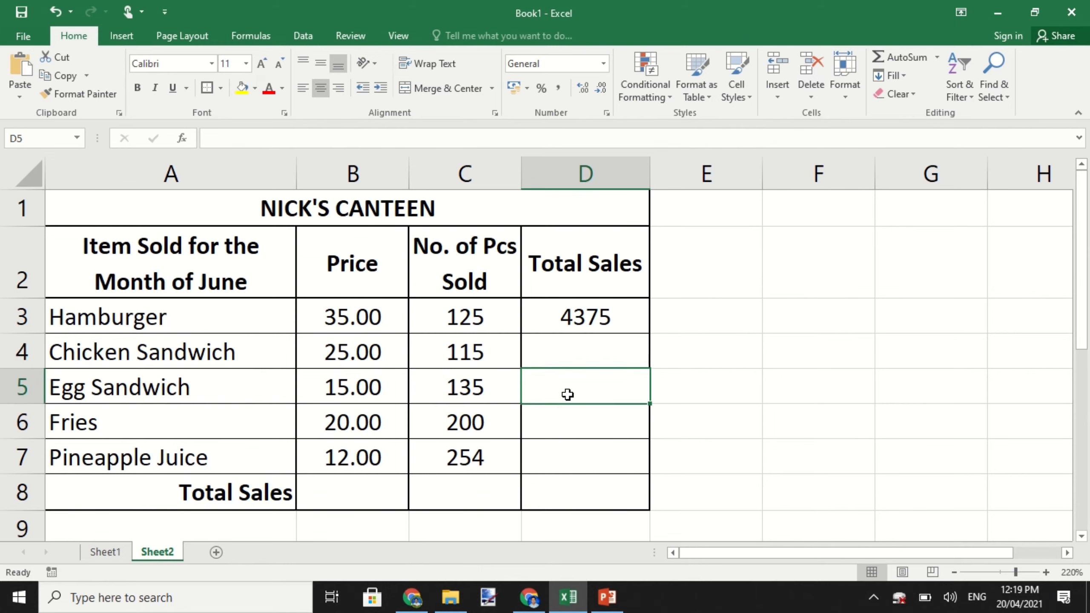
left_click(584, 348)
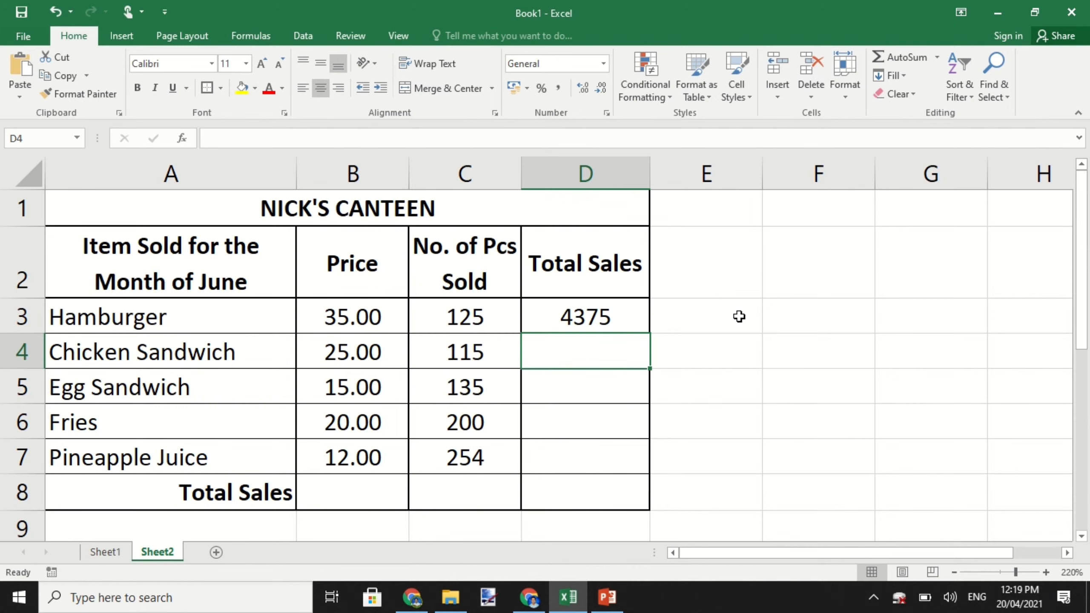
type("=")
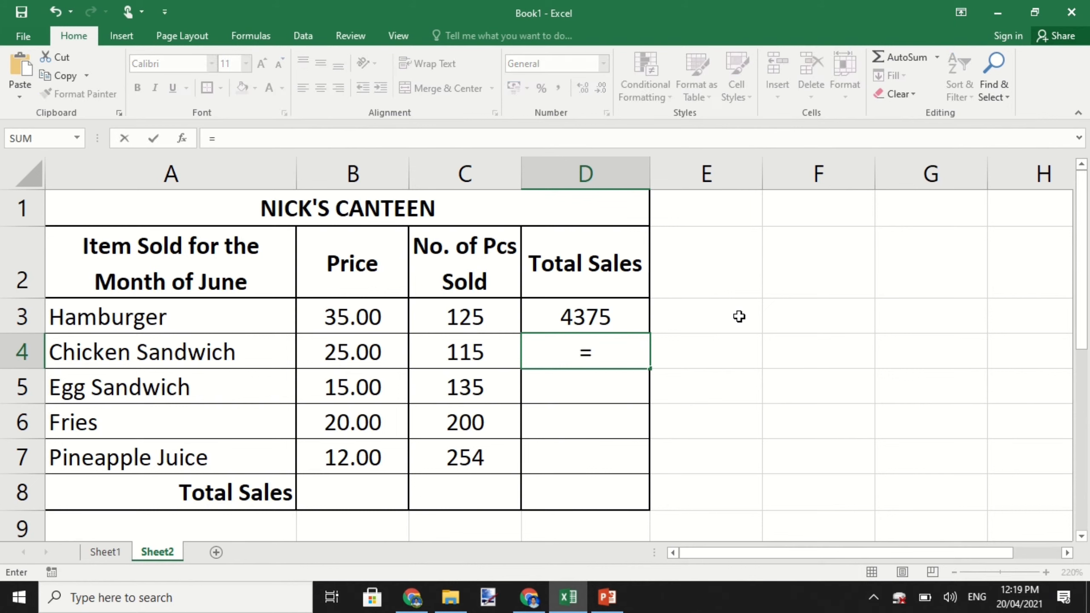
left_click(348, 354)
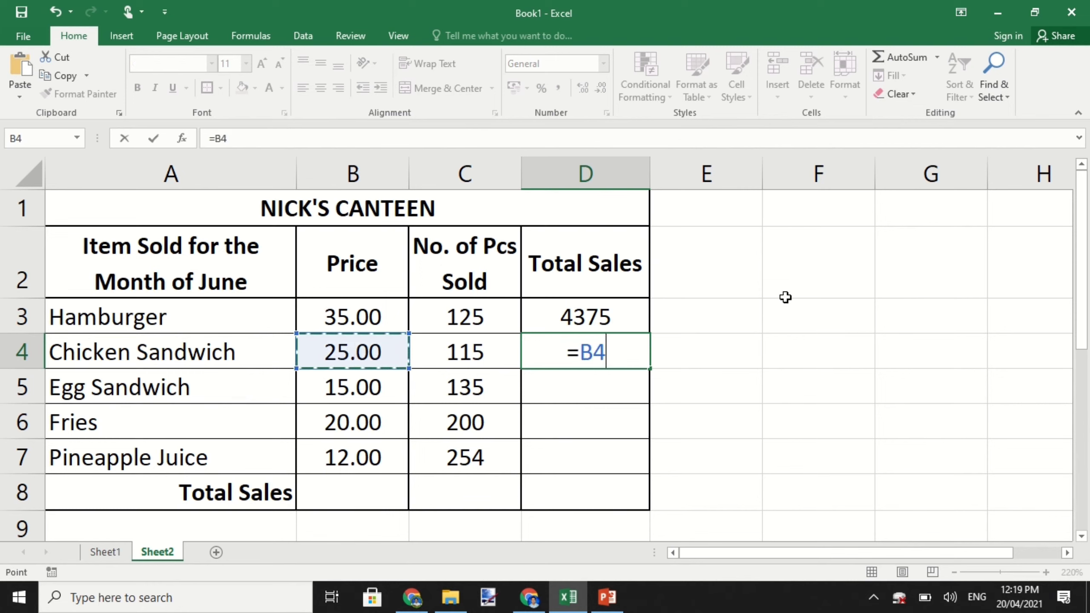
type("*")
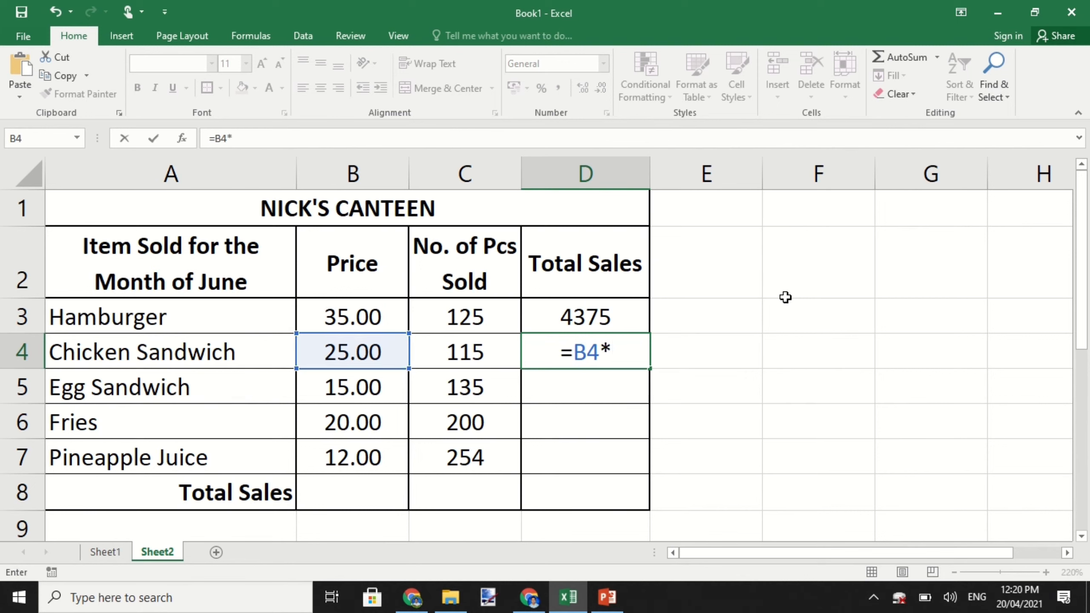
left_click(462, 349)
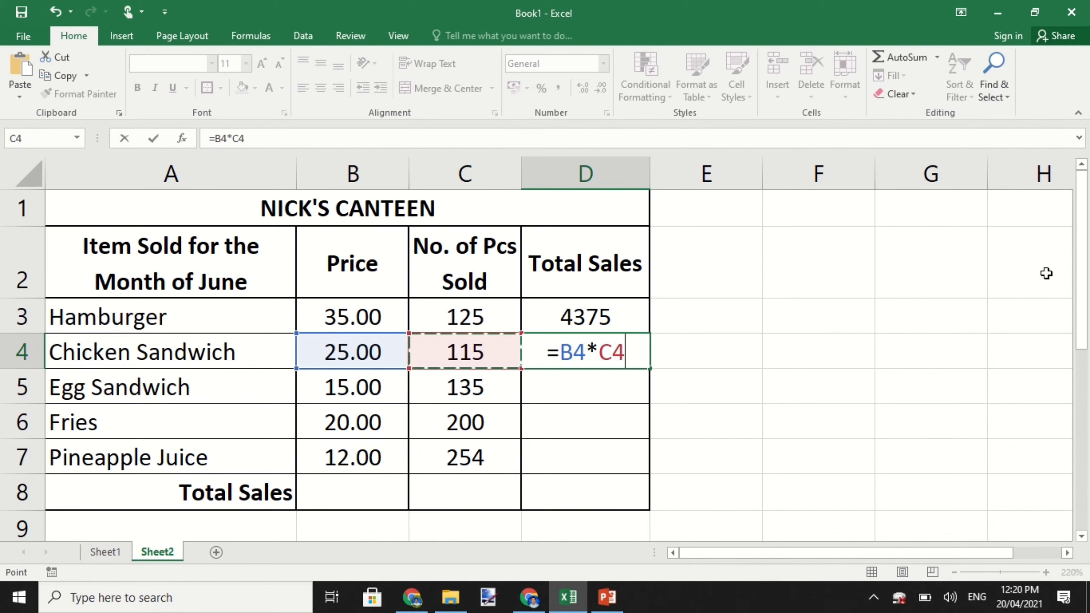
key("Return")
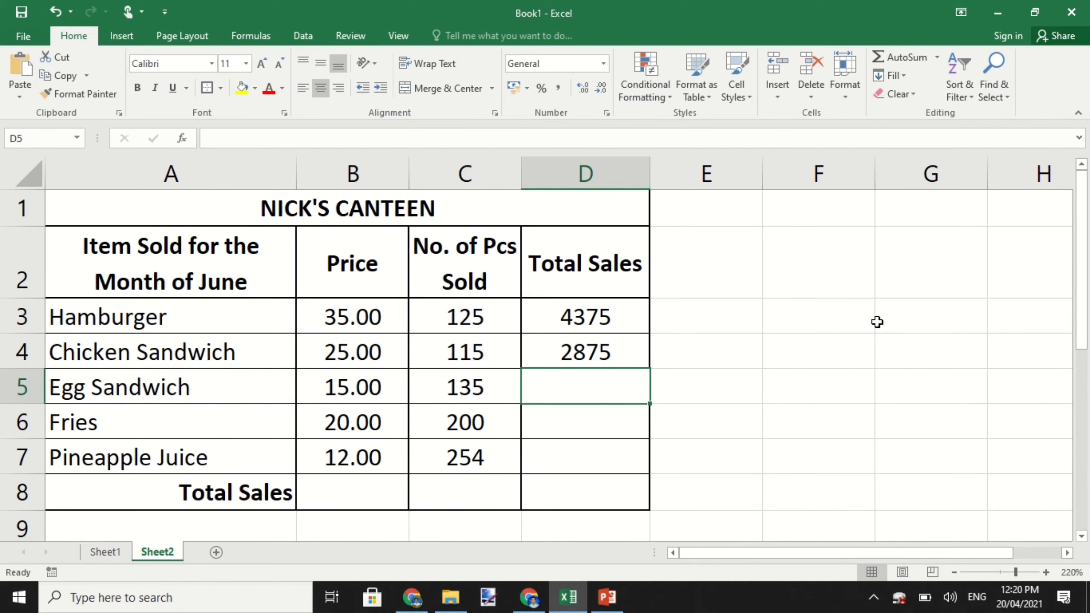
- Fill the Chicken Sandwich formula from D4 down through D7 for the Egg Sandwich, Fries and Pineapple Juice rows
left_click(629, 357)
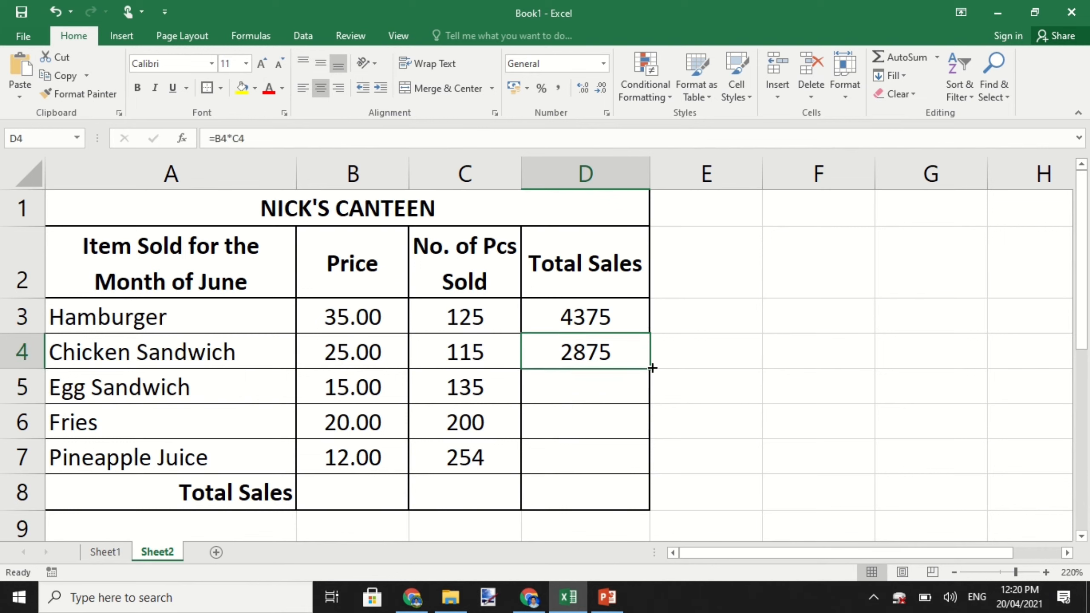
left_click_drag(649, 367, 648, 473)
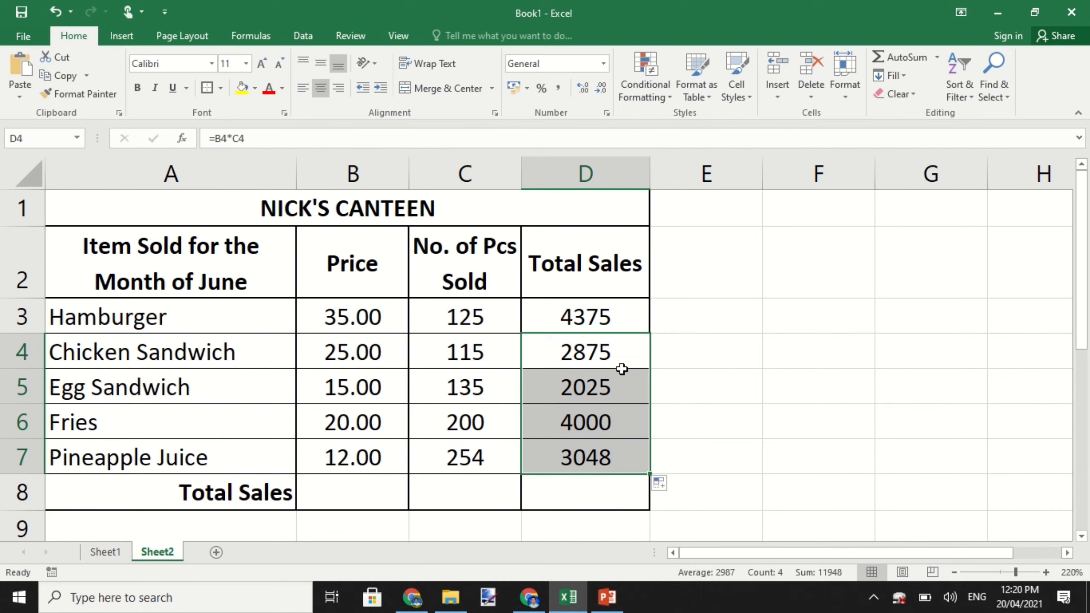
left_click(698, 415)
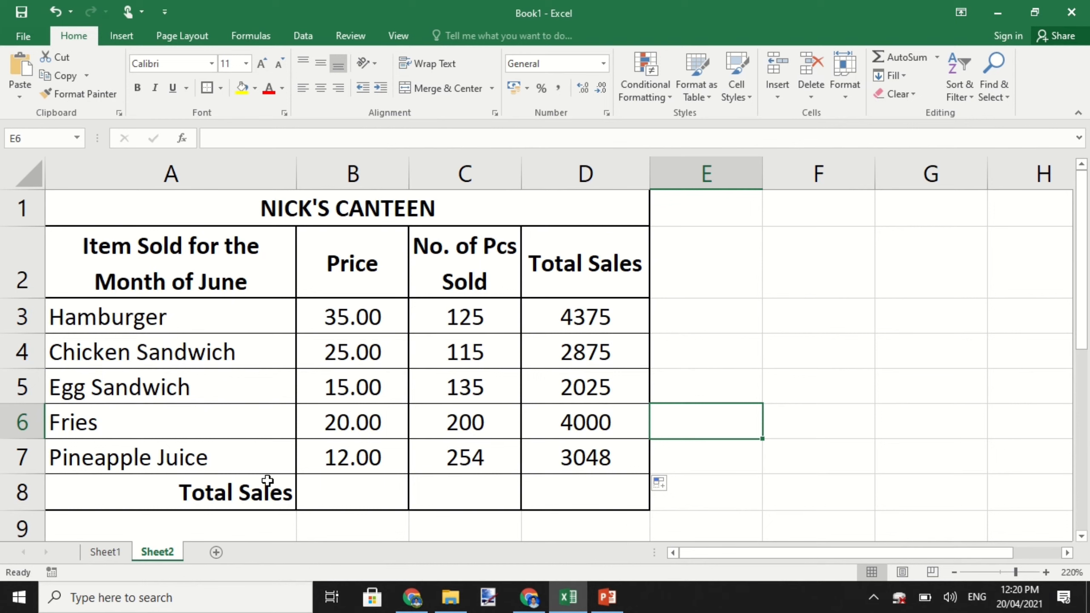
- Add up all items' total sales in cell D8 with the formula =SUM(D3:D7)
left_click(566, 496)
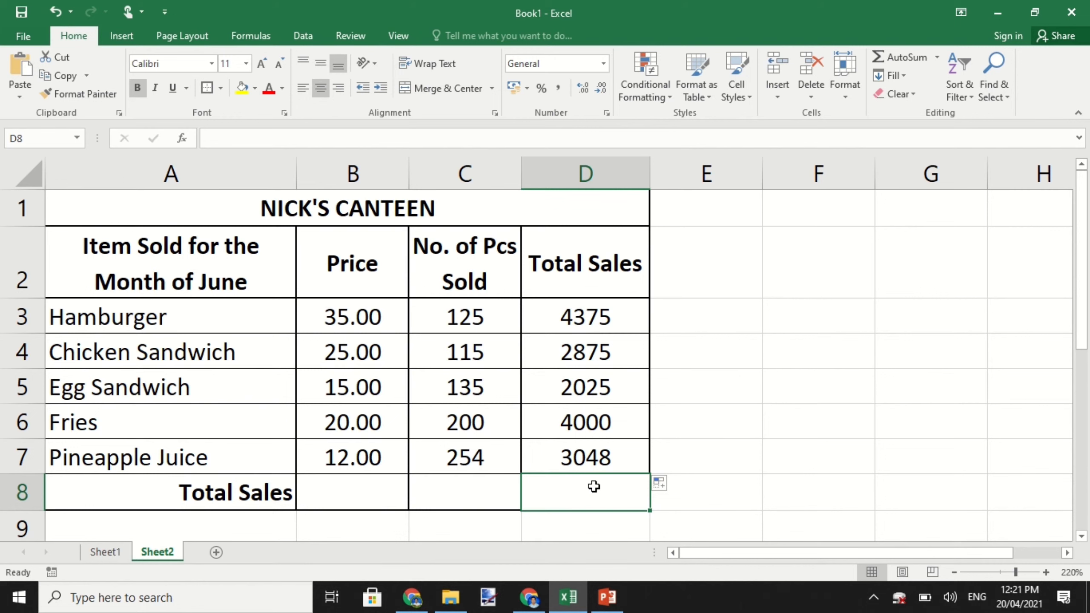
type("=")
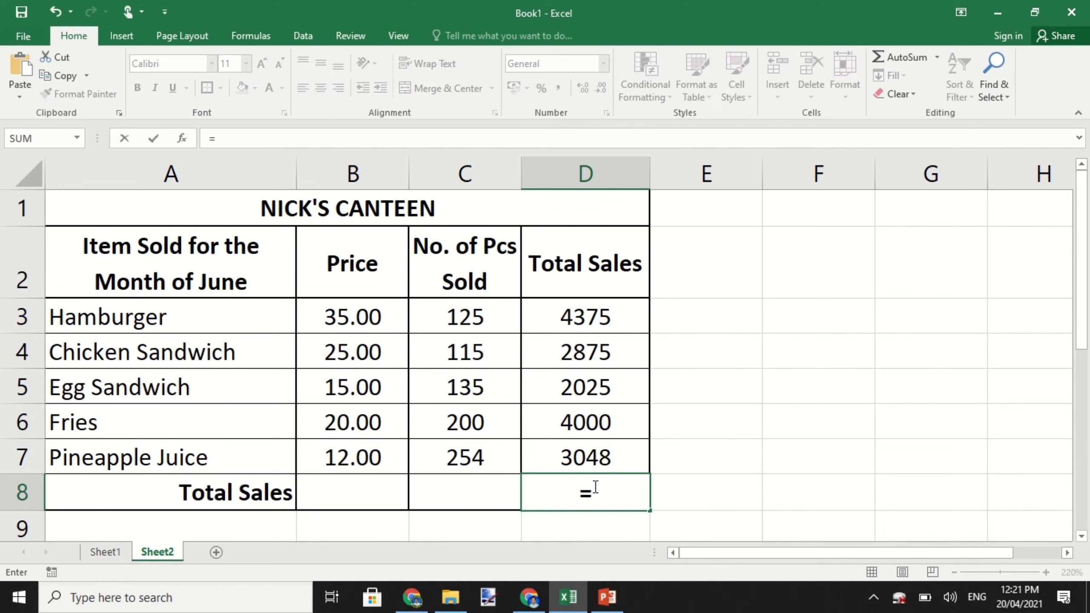
type("SUM")
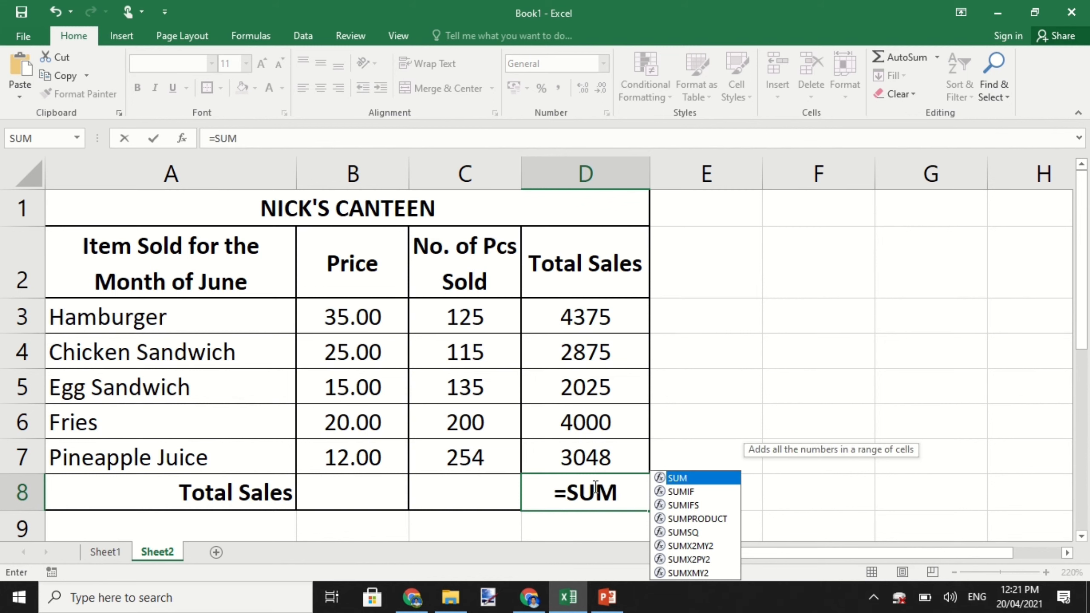
type("(")
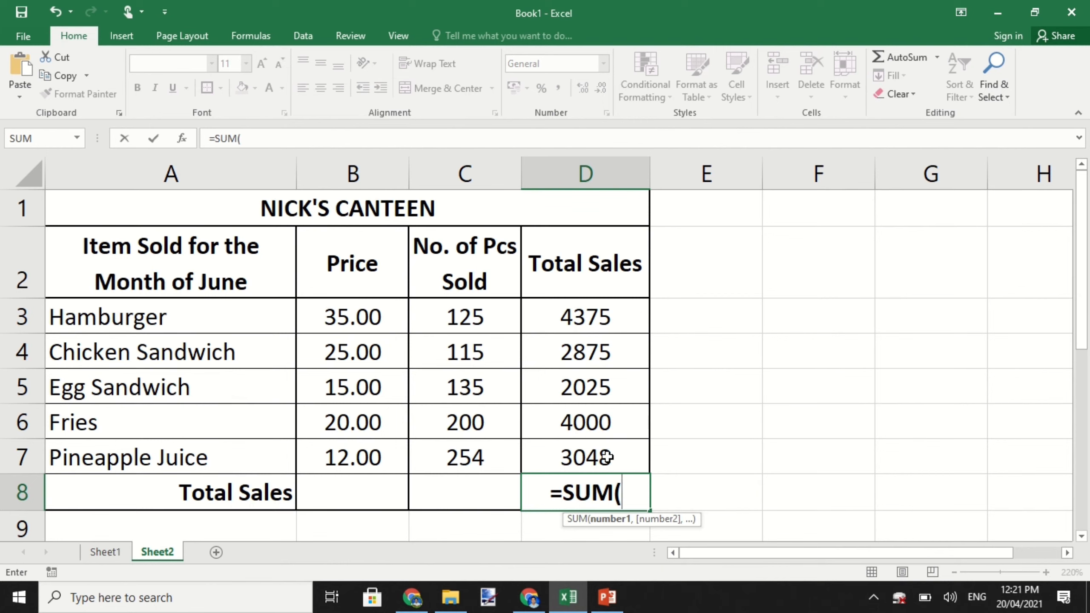
left_click(623, 318)
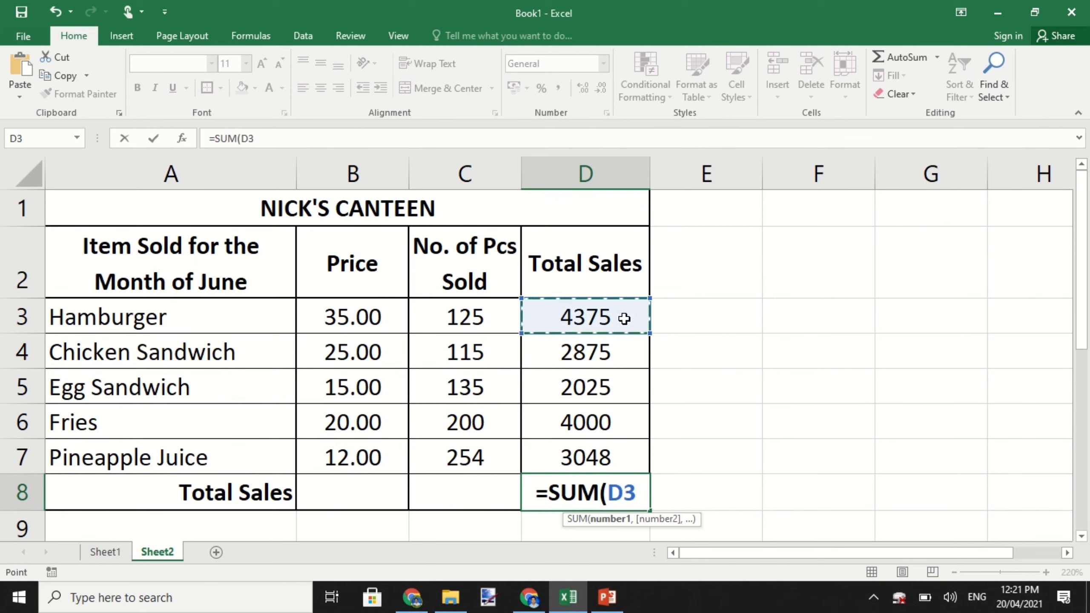
left_click_drag(623, 317, 603, 460)
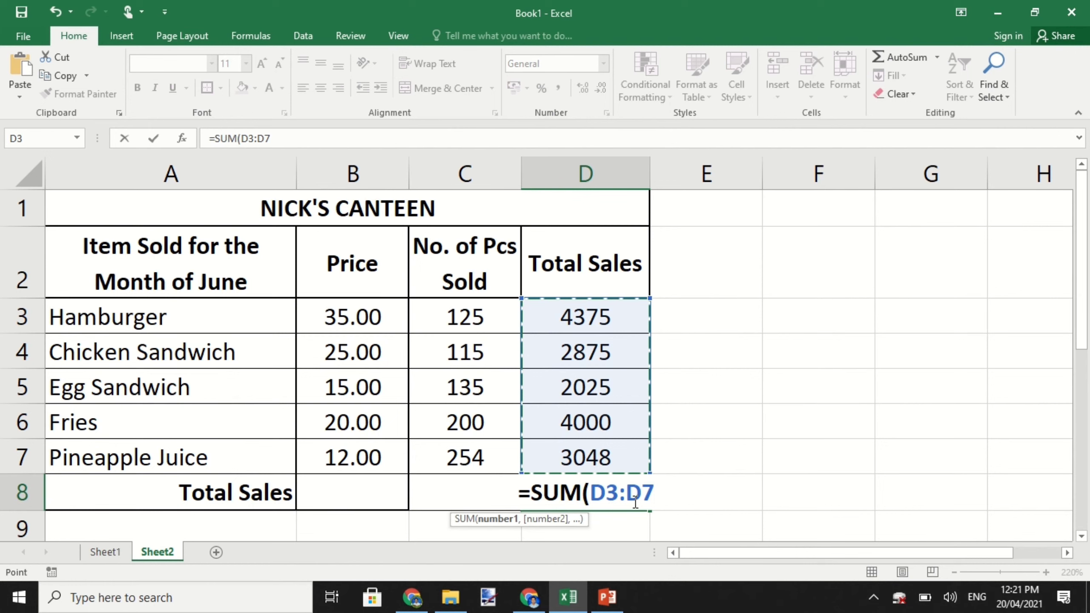
type(")")
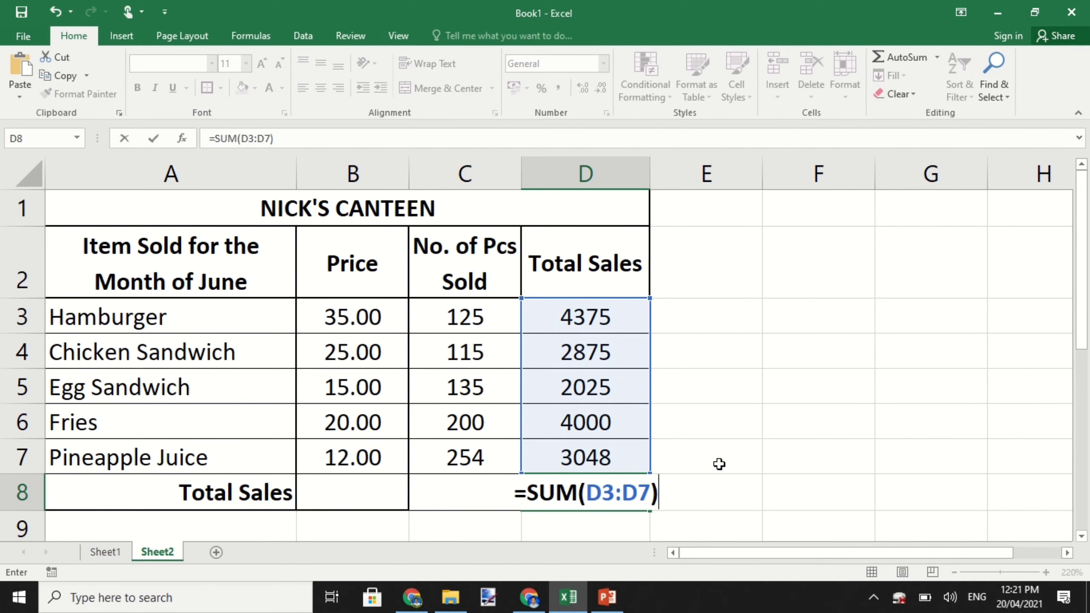
key("Return")
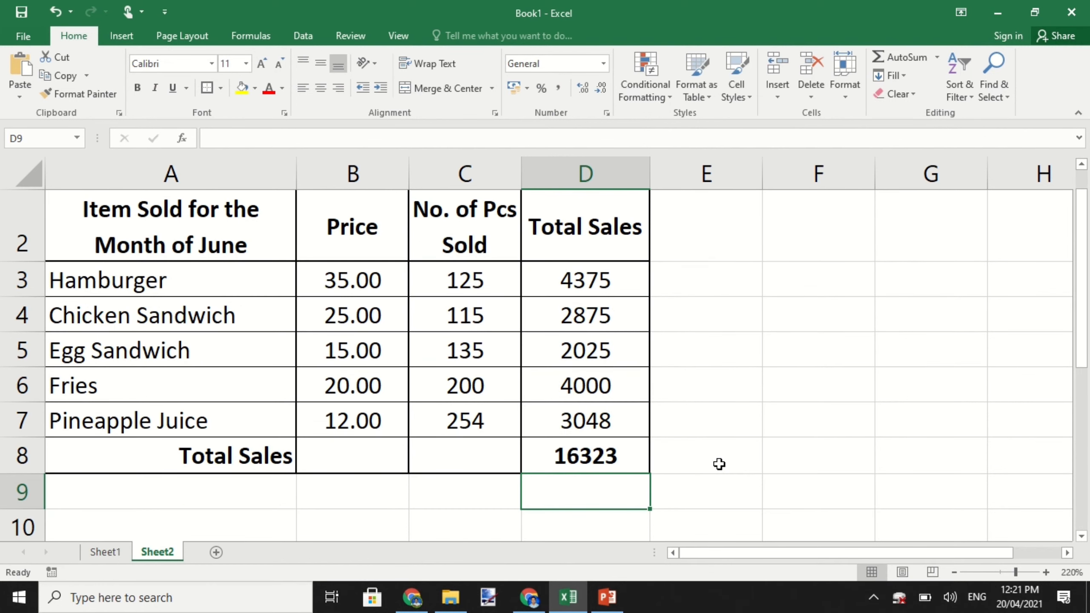
- Undo the SUM formula entry in the overall Total Sales cell D8
scroll(719, 464, "up", 1)
left_click(614, 496)
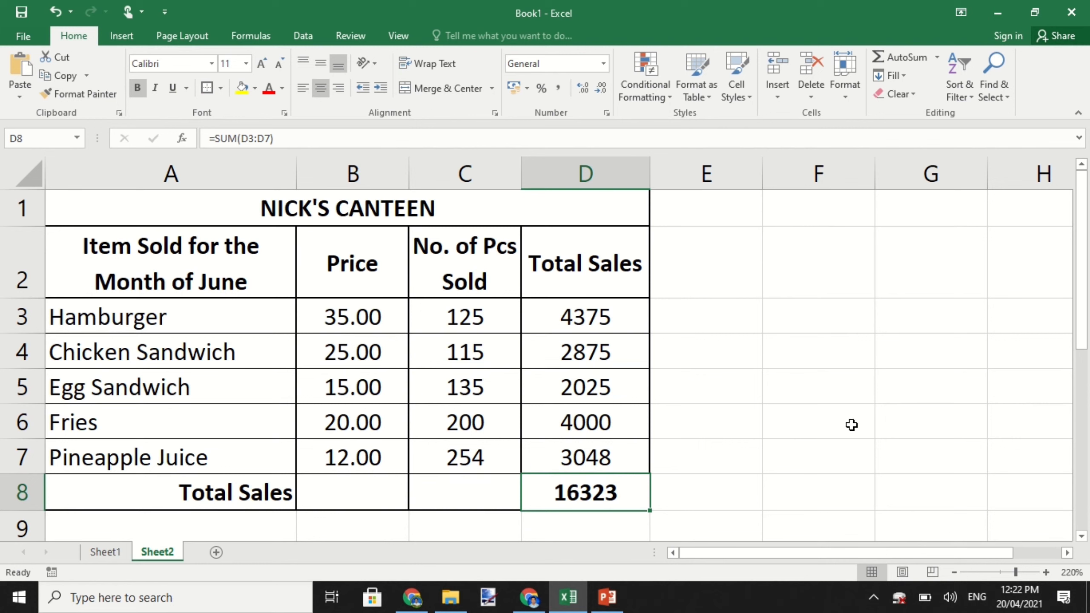
key("ctrl+z")
left_click(832, 457)
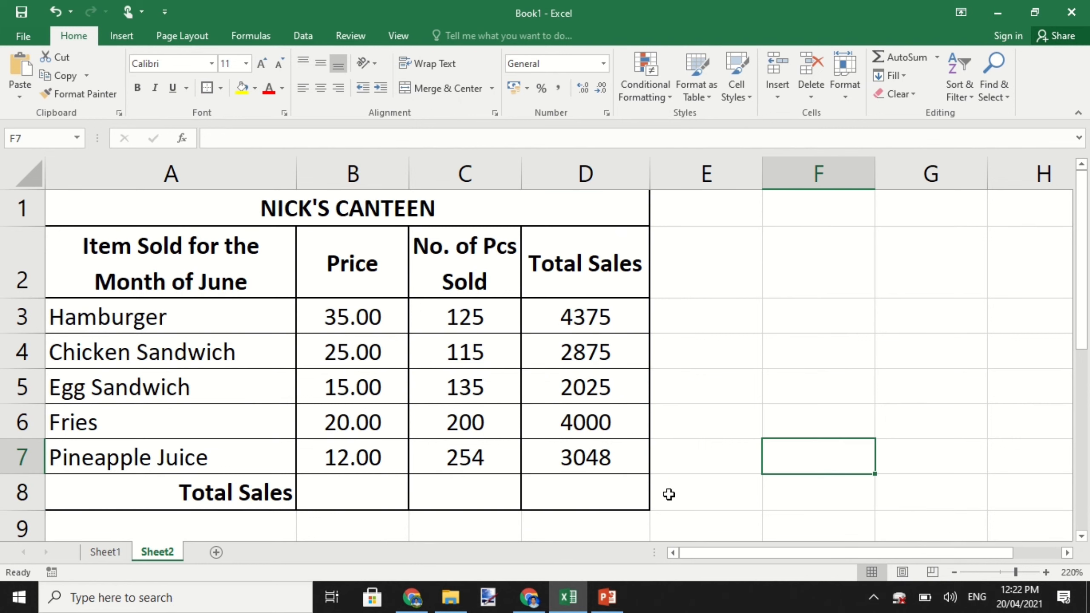
- Use AutoSum on the range D3:D7 to put the overall total sales in cell D8
left_click(598, 494)
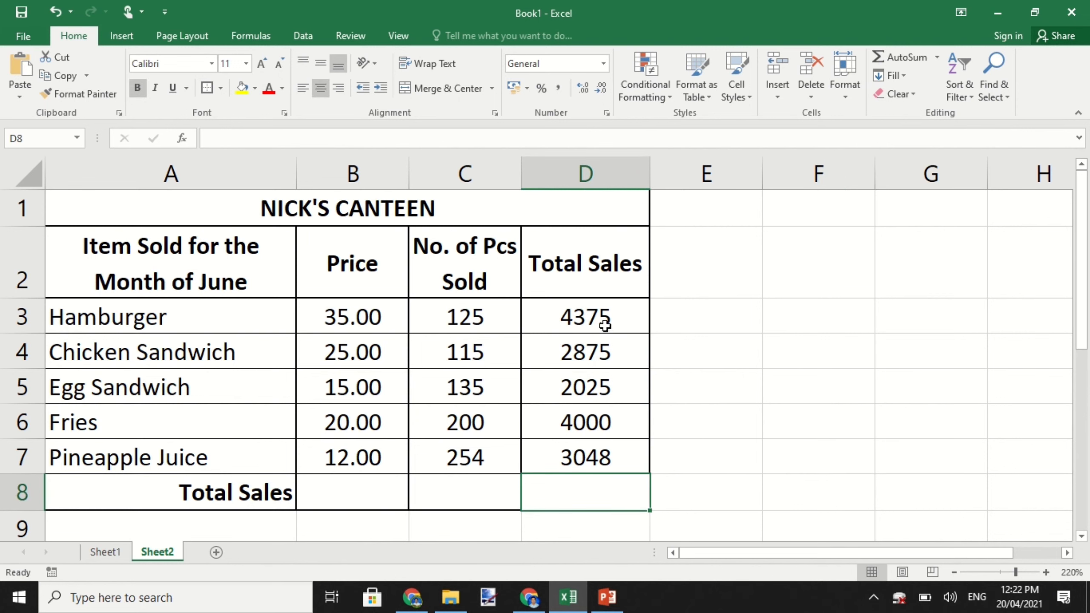
left_click(614, 312)
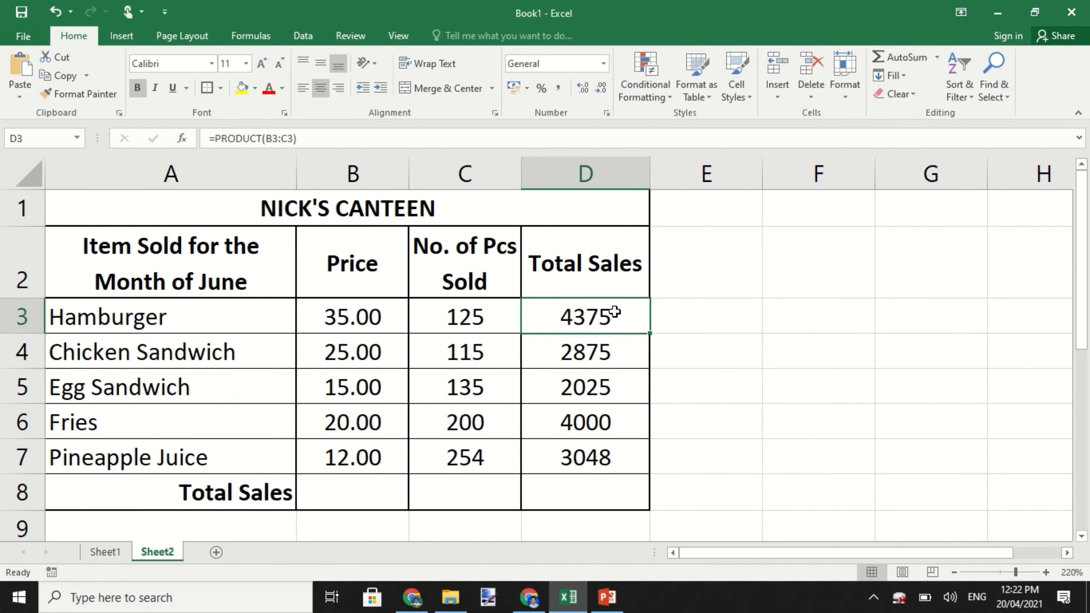
left_click_drag(613, 316, 581, 457)
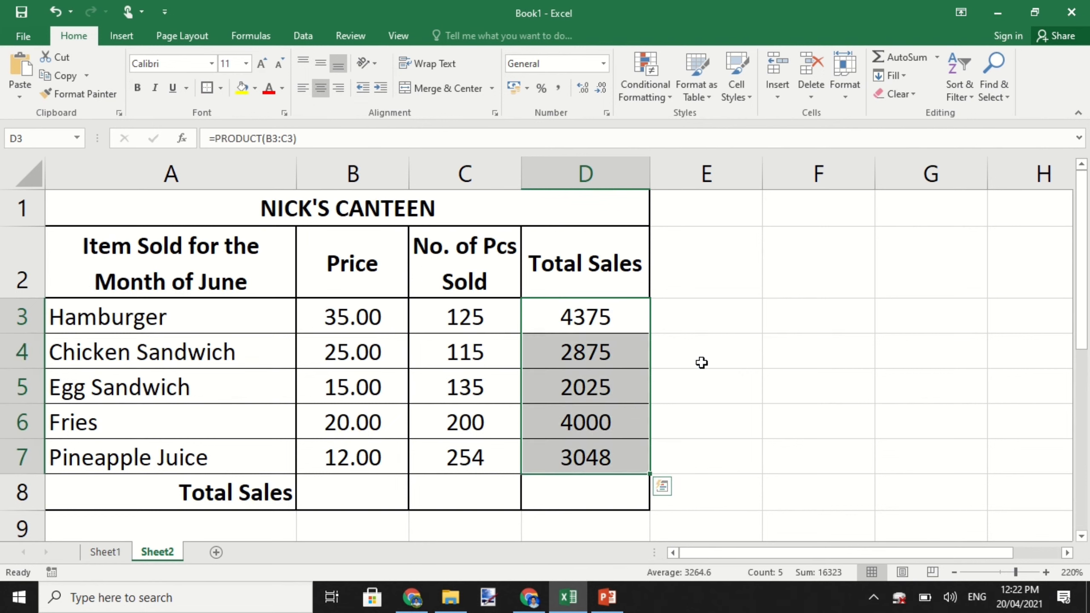
left_click(894, 63)
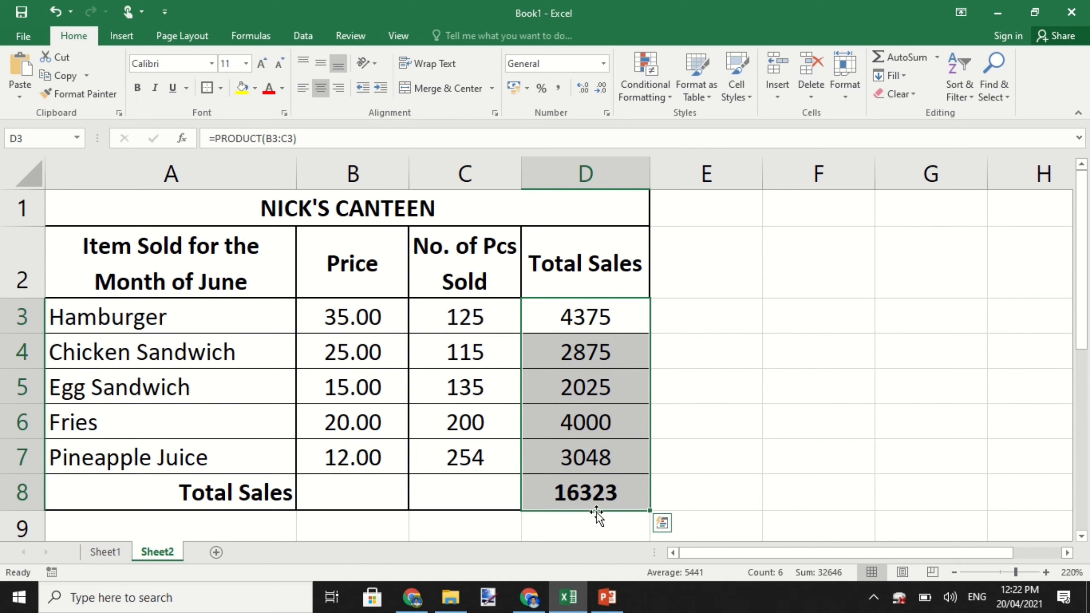
left_click(741, 457)
- Clear the AutoSum formula from cell D8 in the Total Sales row
left_click(616, 493)
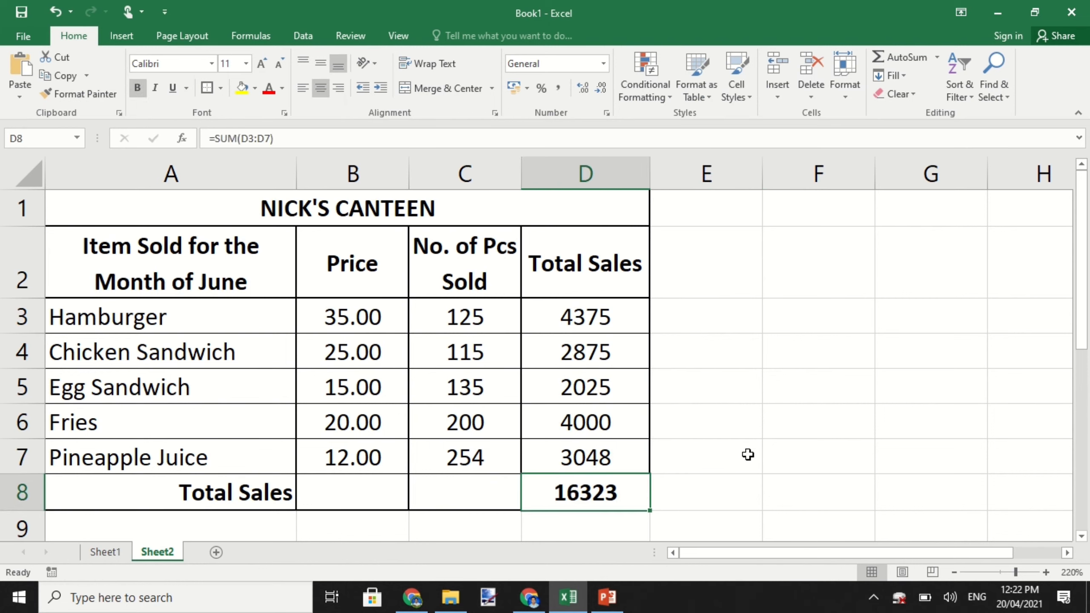
key("BackSpace")
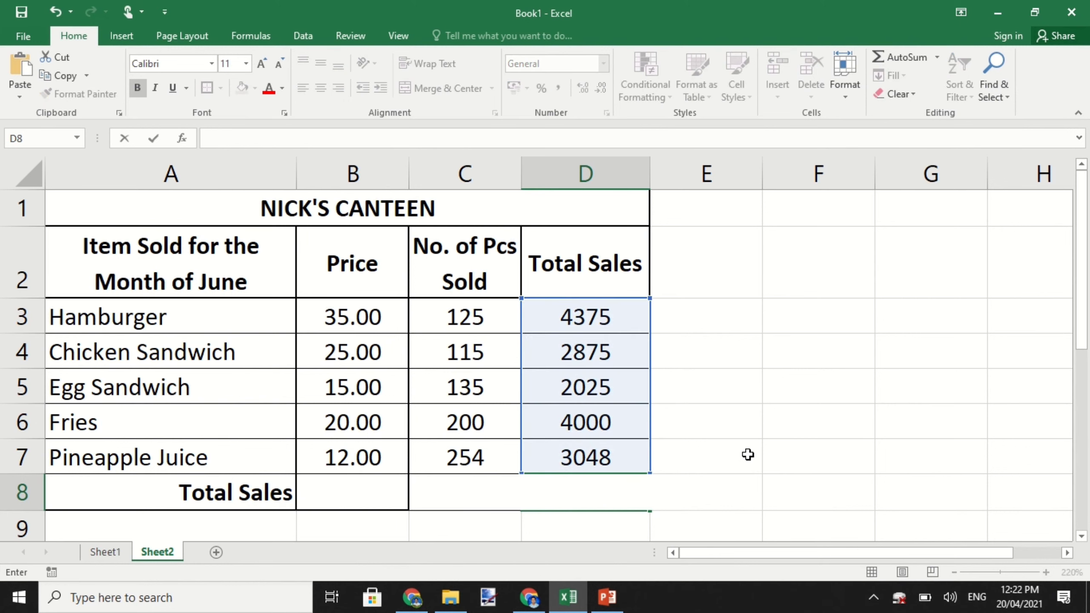
left_click(739, 425)
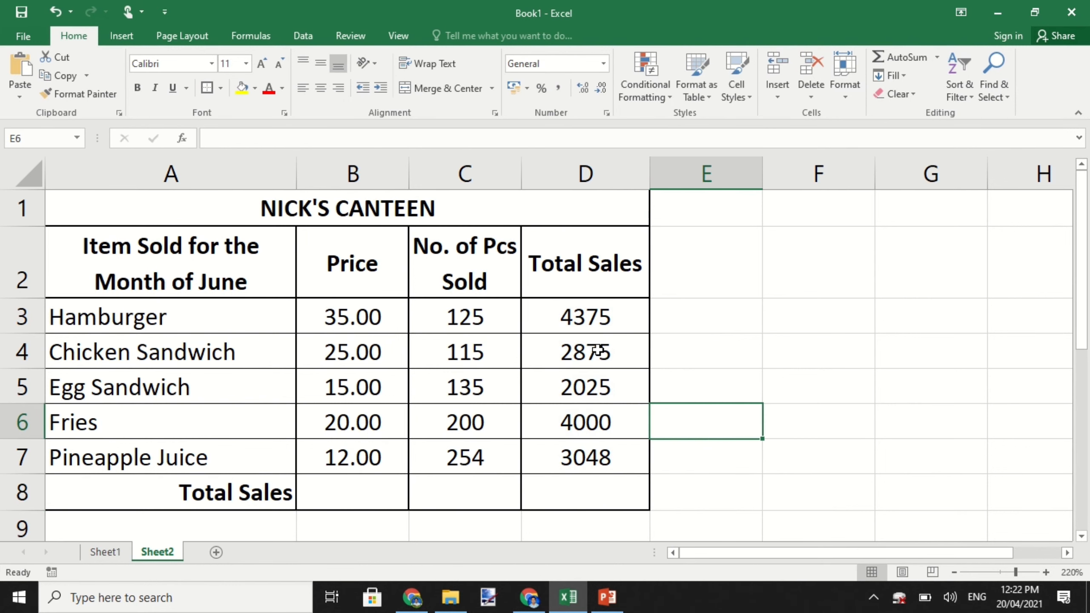
- Compute the overall total sales in cell D8 by adding the individual cells with the formula =D3+D4+D5+D6+D7
left_click(562, 501)
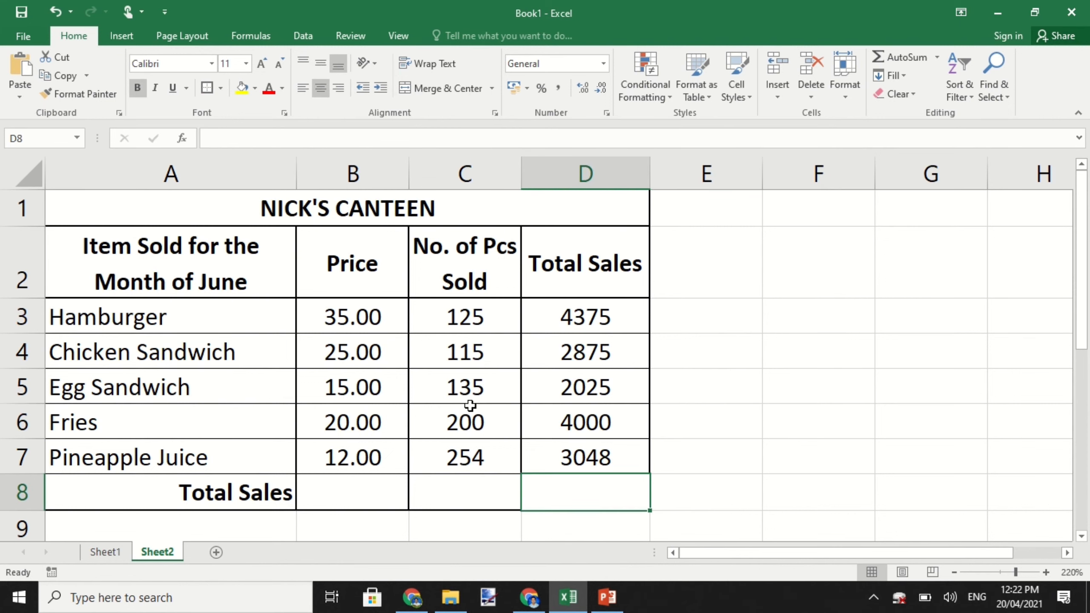
type("=")
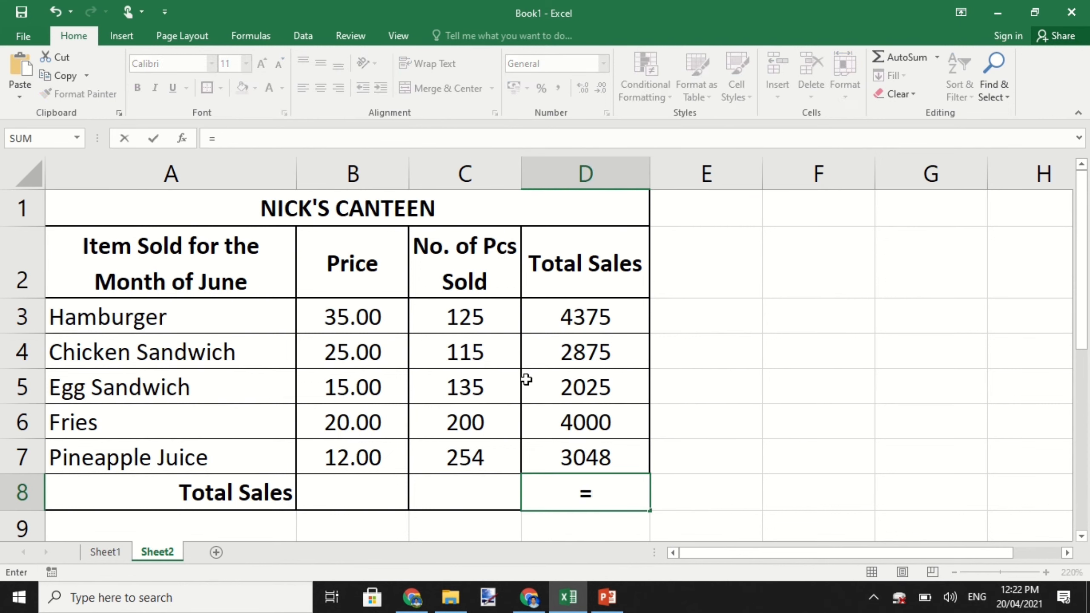
left_click(600, 317)
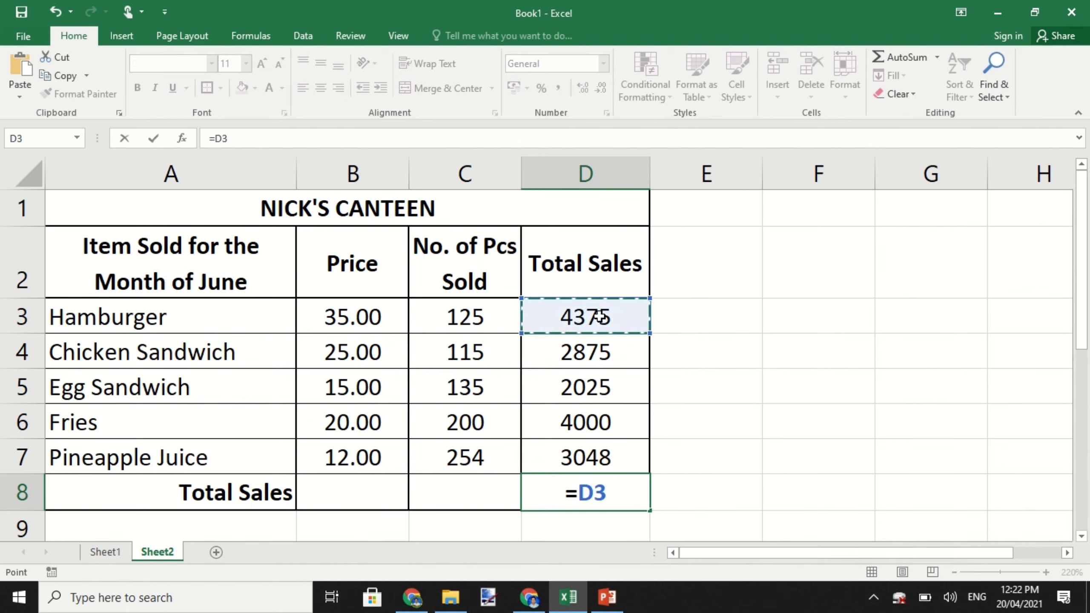
type("+")
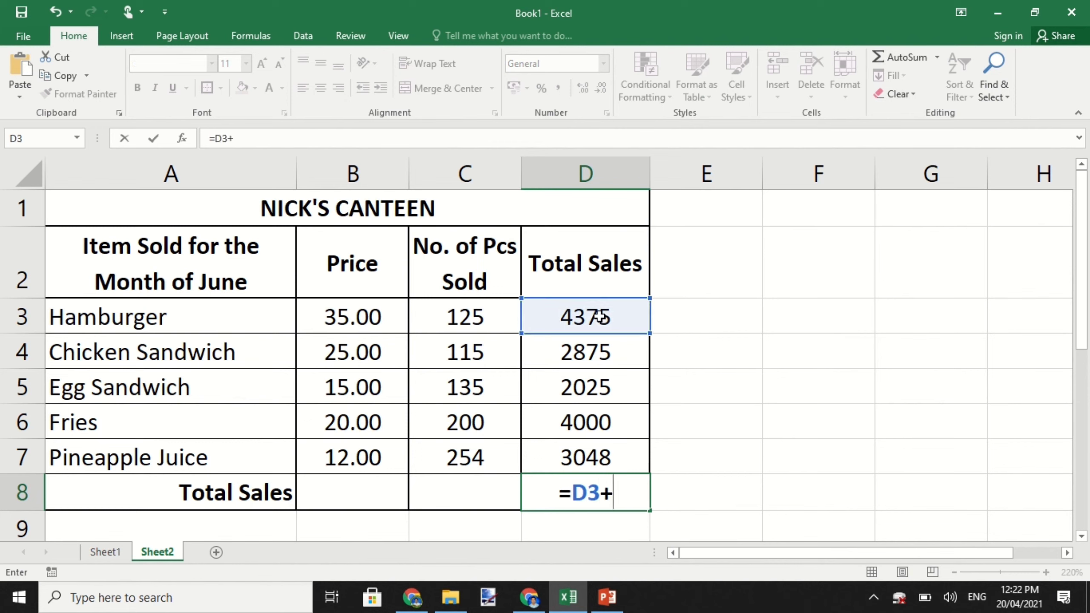
left_click(604, 360)
type("+")
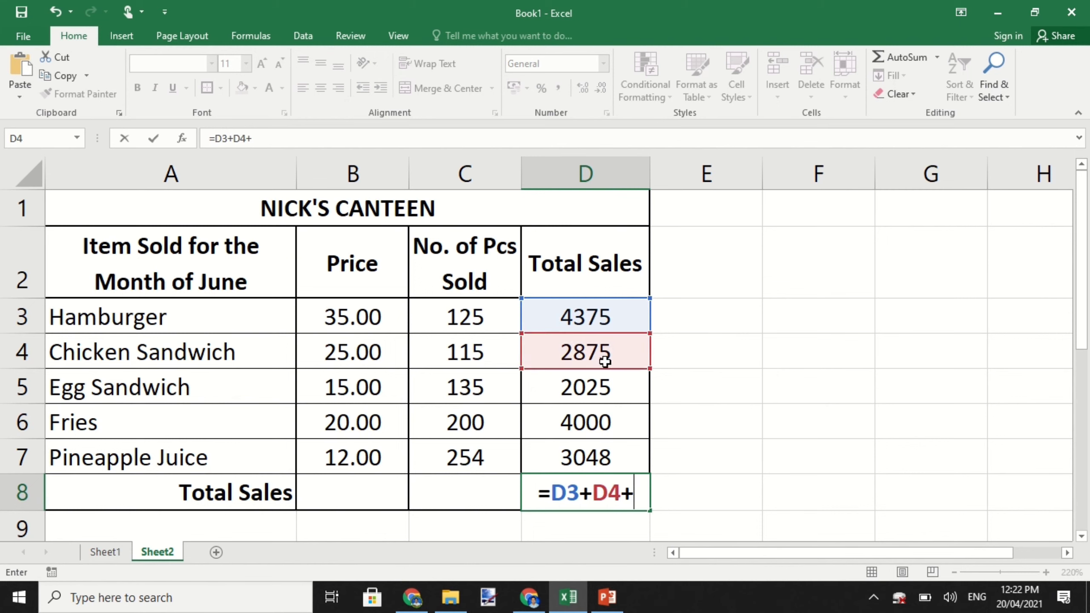
left_click(597, 394)
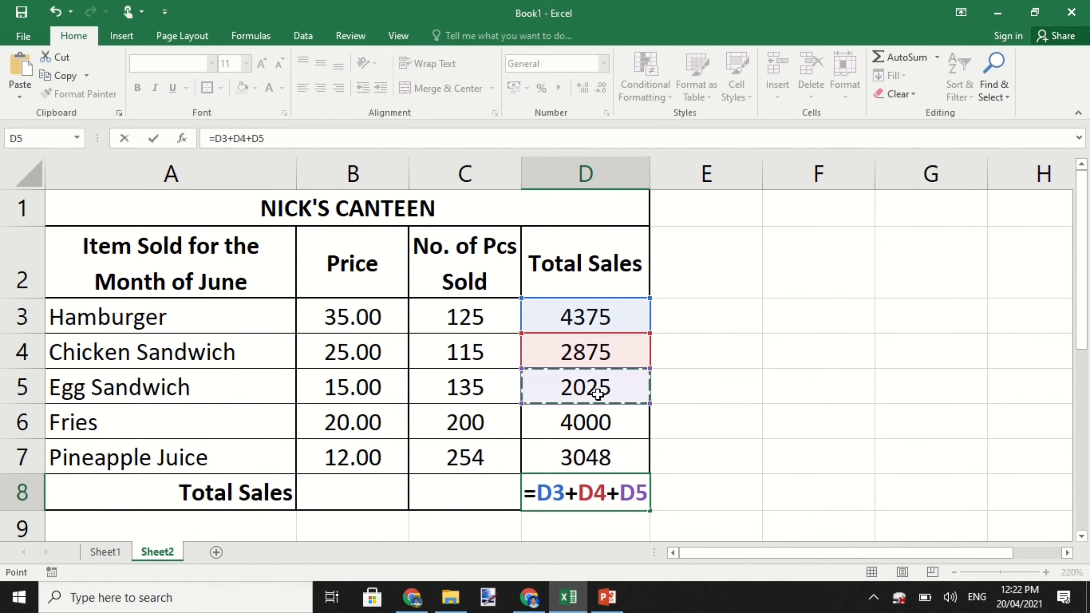
type("+")
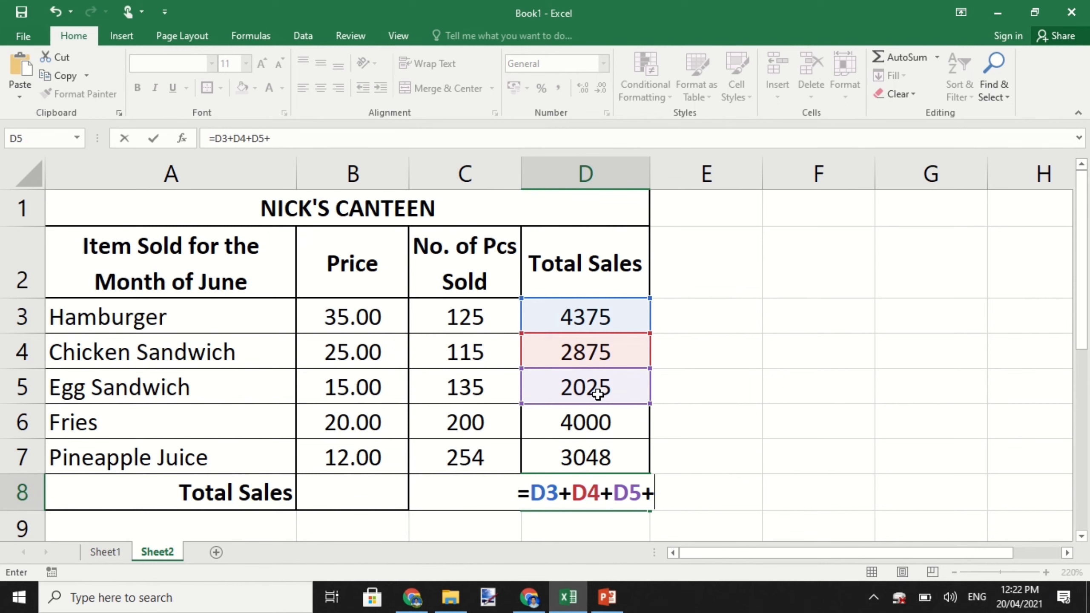
left_click(600, 425)
type("+")
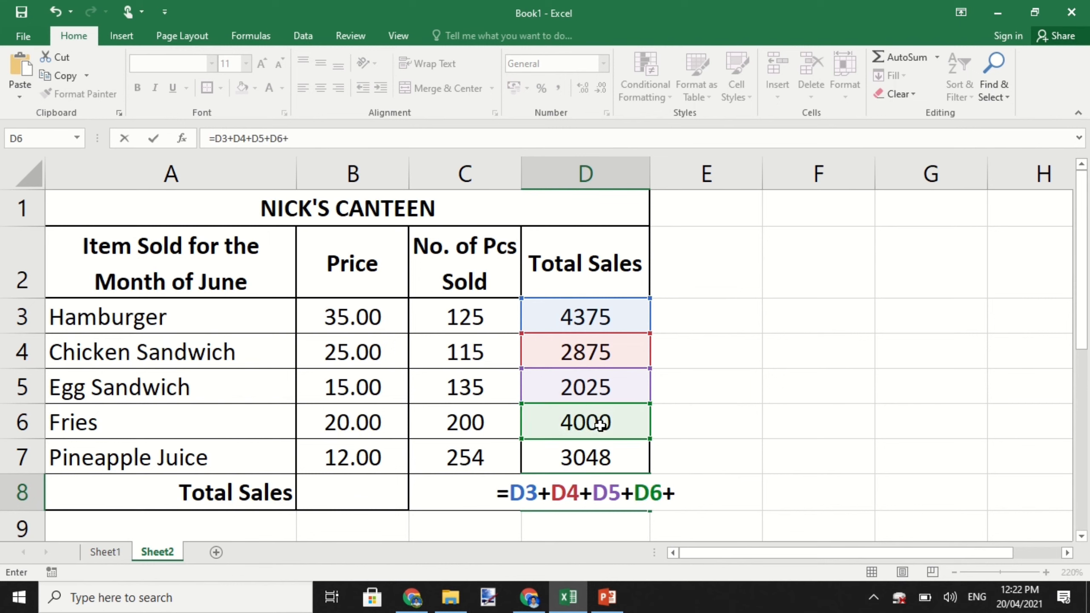
left_click(600, 454)
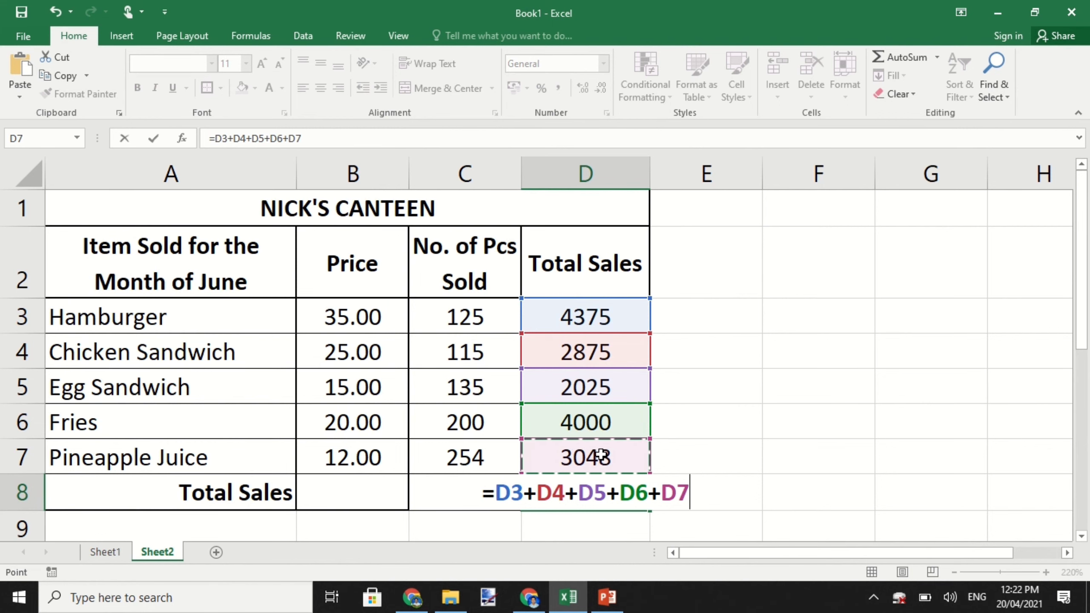
key("Return")
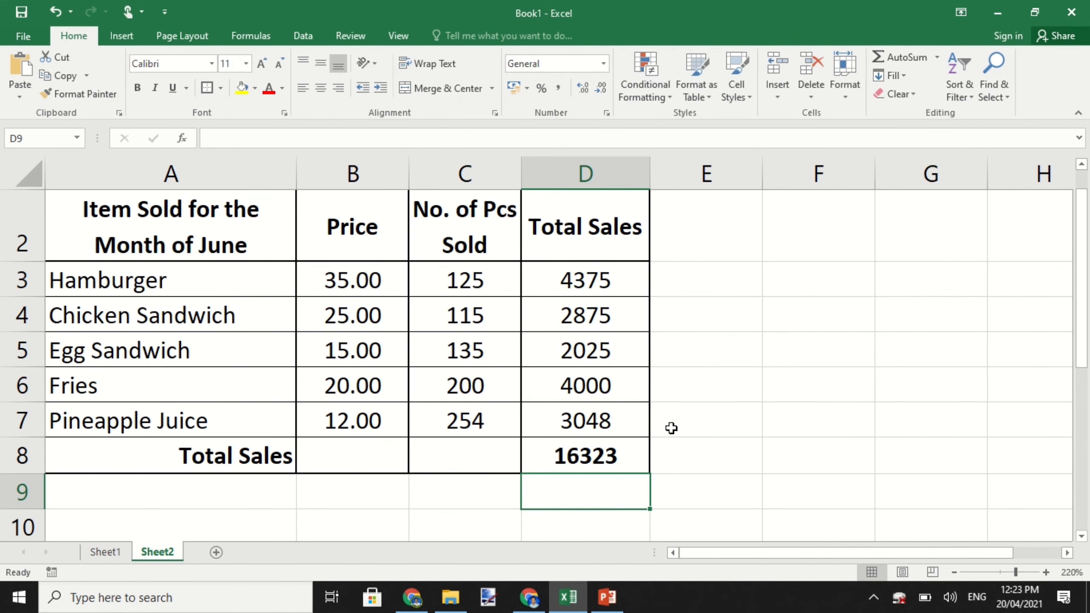
scroll(671, 428, "up", 1)
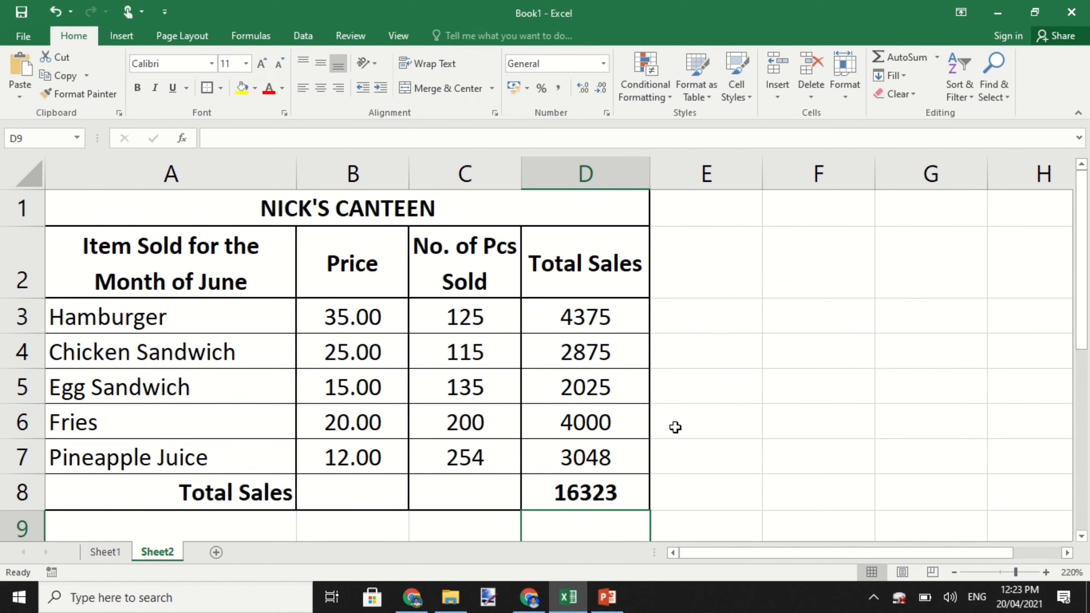